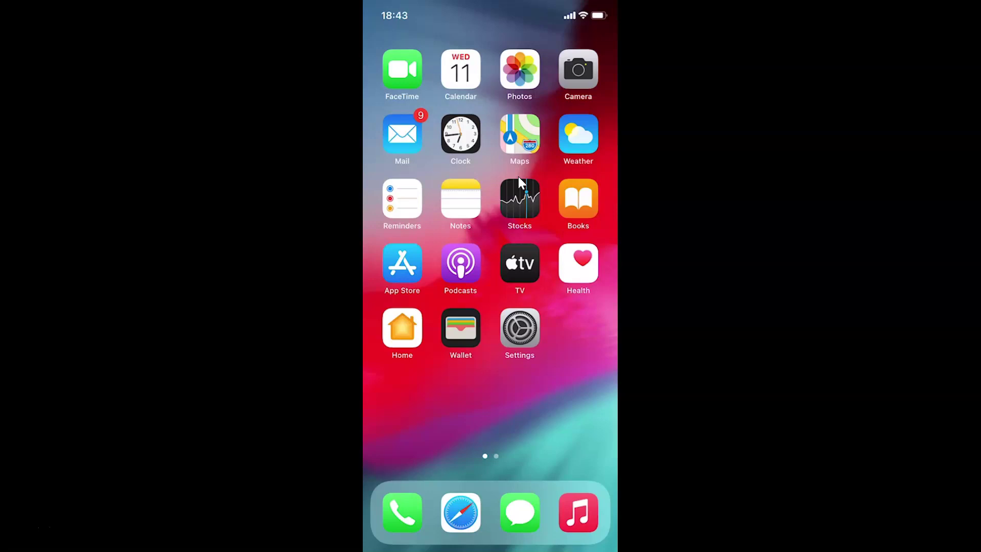
Swipe to the second Home Screen page where Instagram sits.
drag(518, 177, 399, 180)
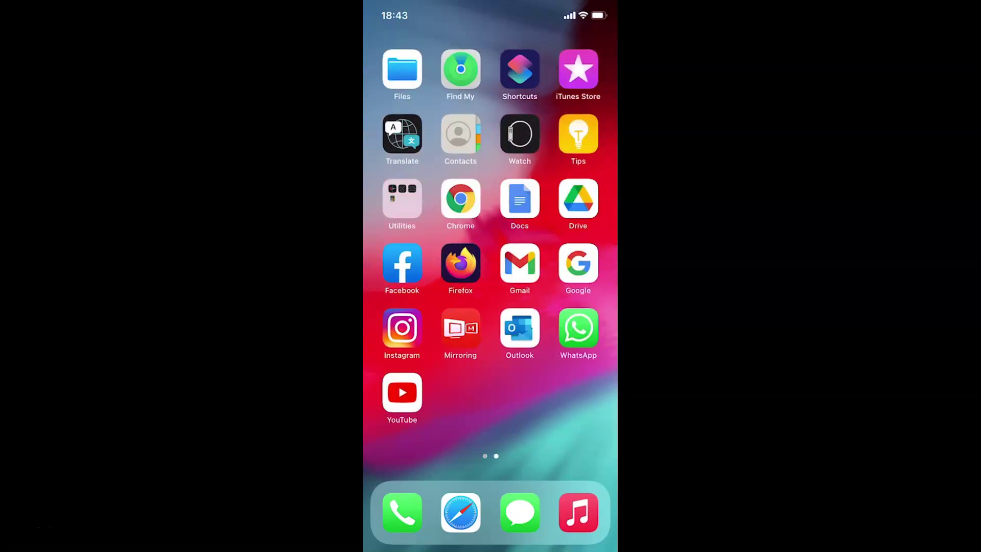
Launch Instagram, go to your profile and bring up its options menu.
click(403, 334)
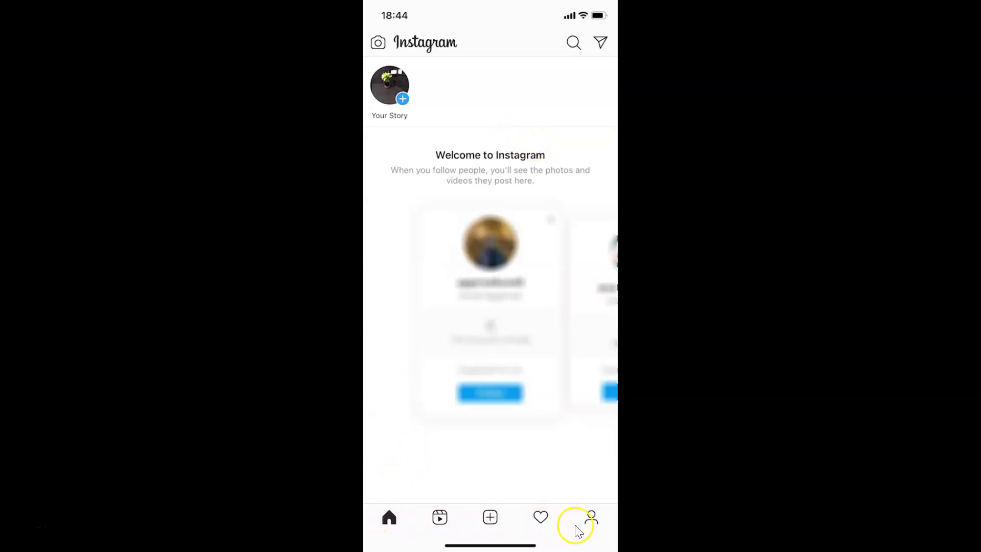
click(605, 531)
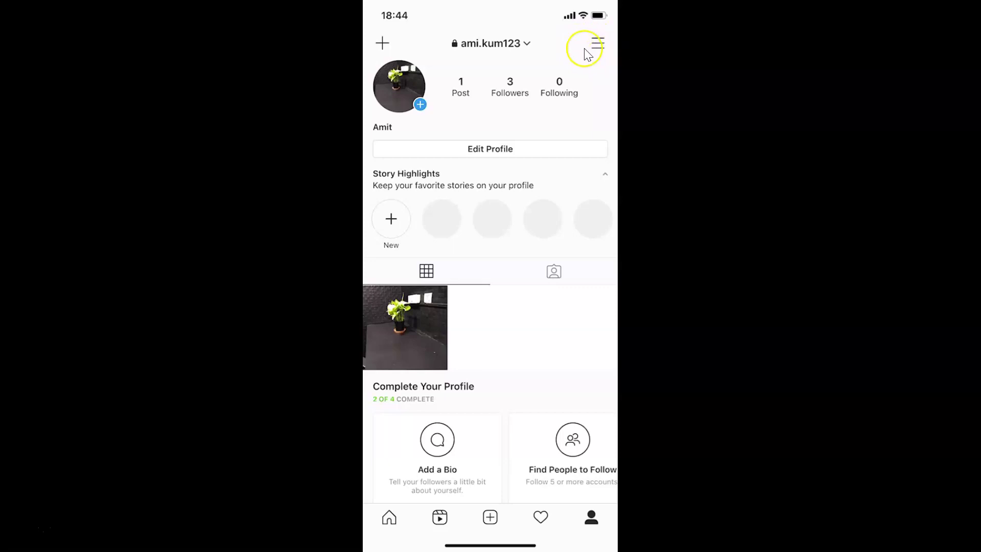
click(598, 43)
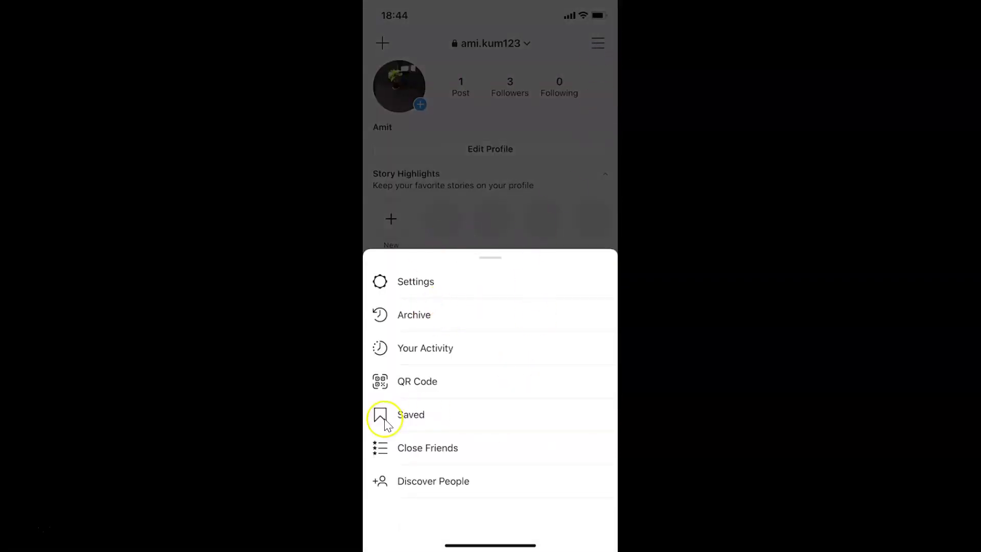
Enter Settings and then the Account settings.
click(412, 283)
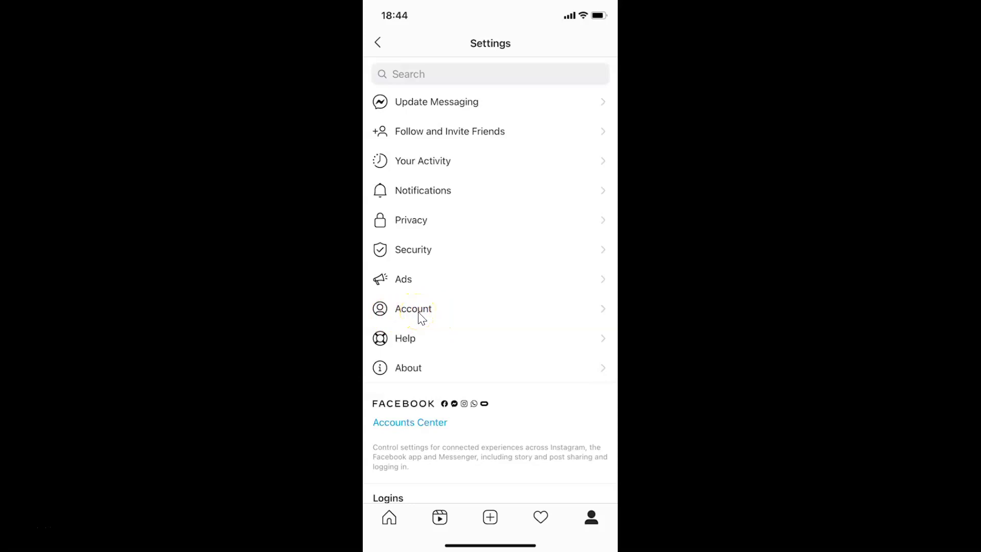
click(420, 315)
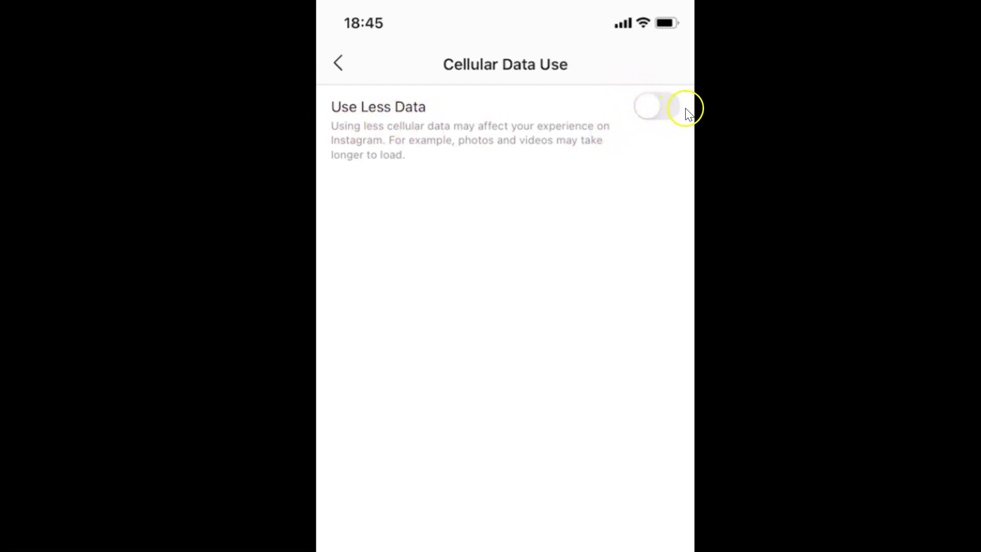
Switch Use Less Data on in Cellular Data Use.
click(657, 109)
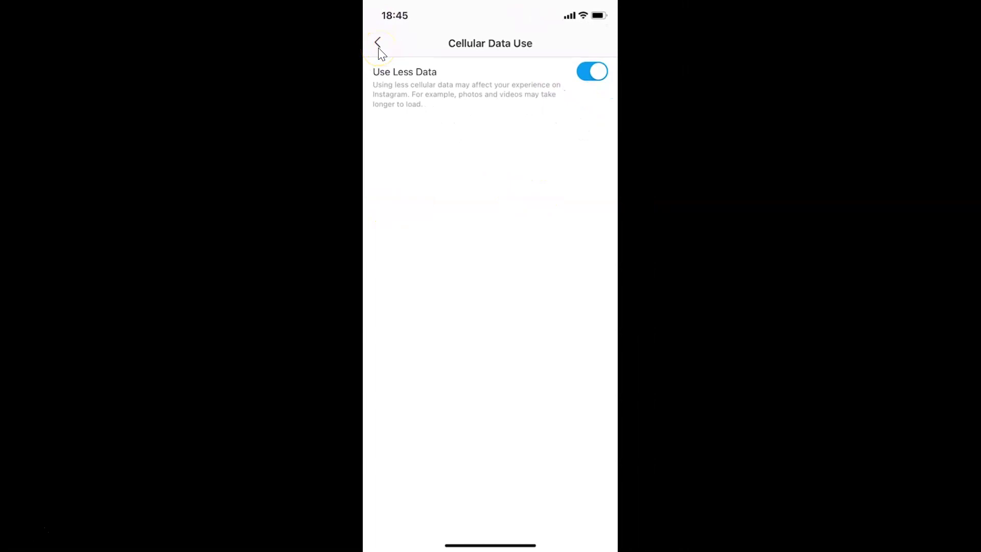
Back out of the data settings to the profile page.
click(378, 43)
click(378, 43)
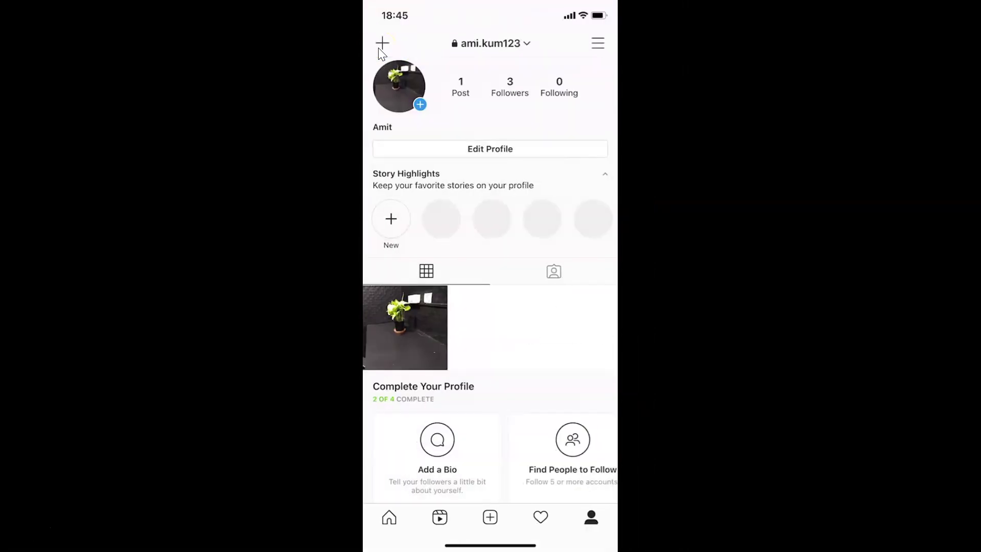